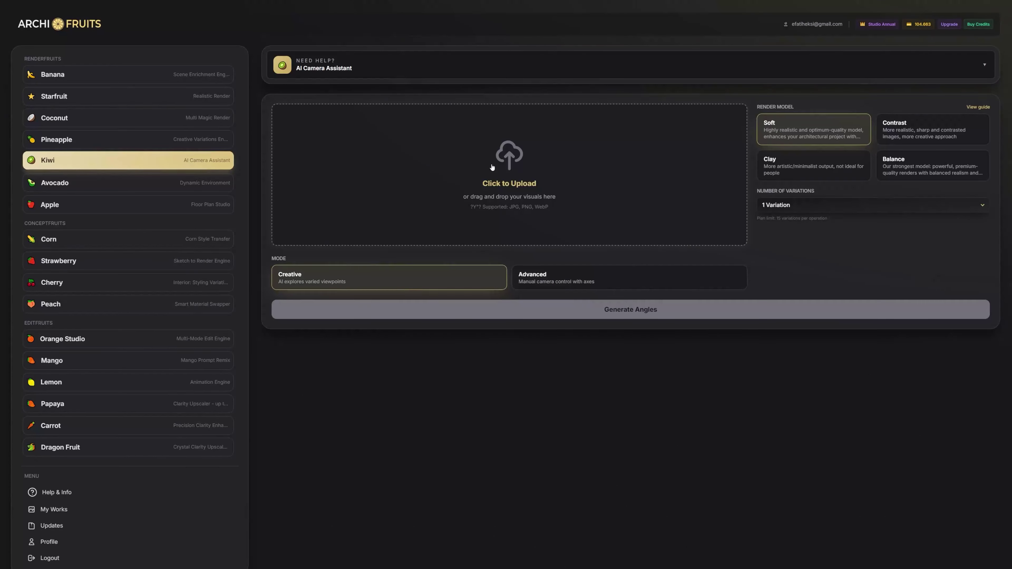
- Set the number of variations to 15 for the Kiwi camera assistant
click(813, 209)
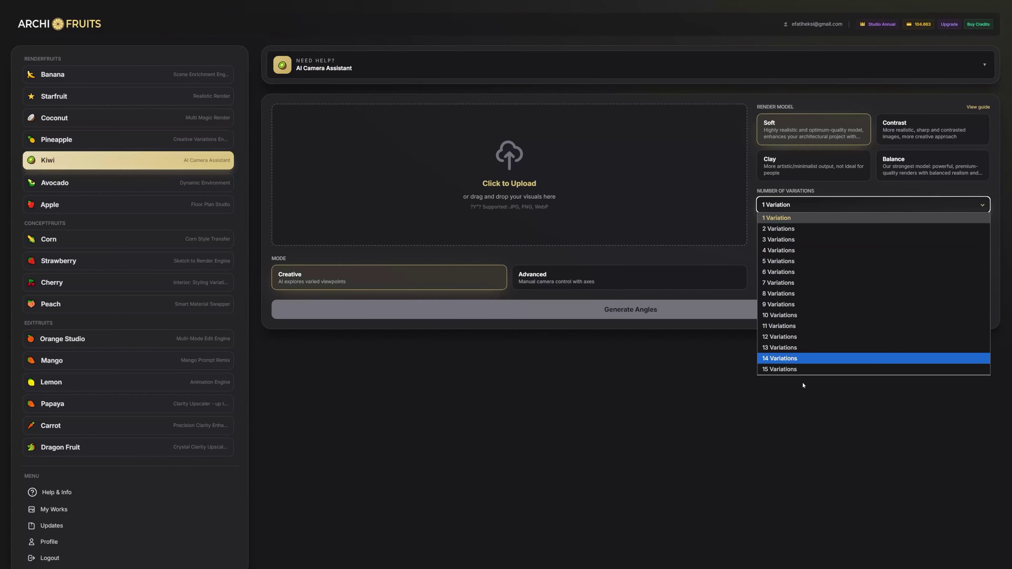
click(791, 369)
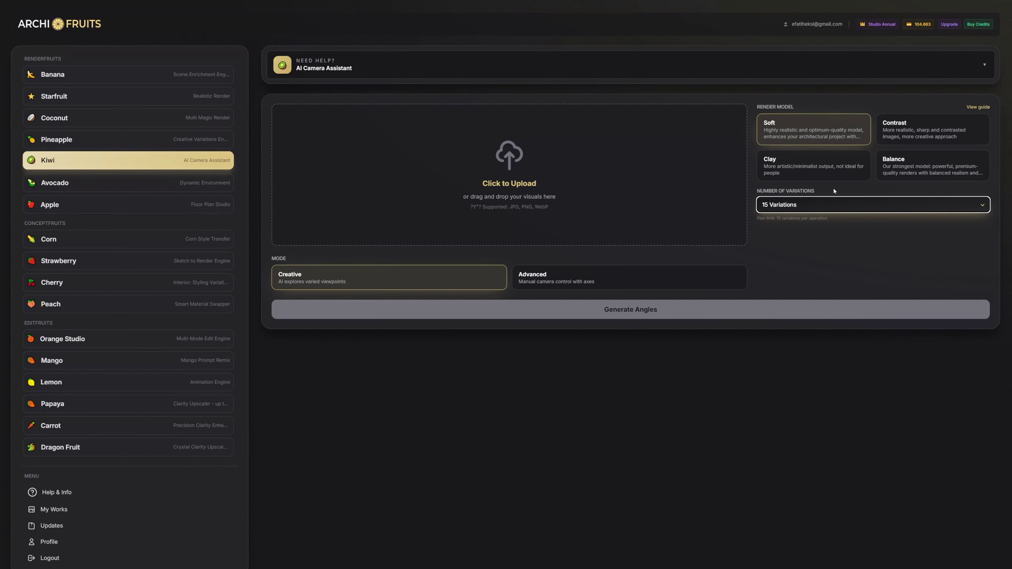
- Switch the camera assistant to Advanced mode and upload the aerial villa render
click(531, 286)
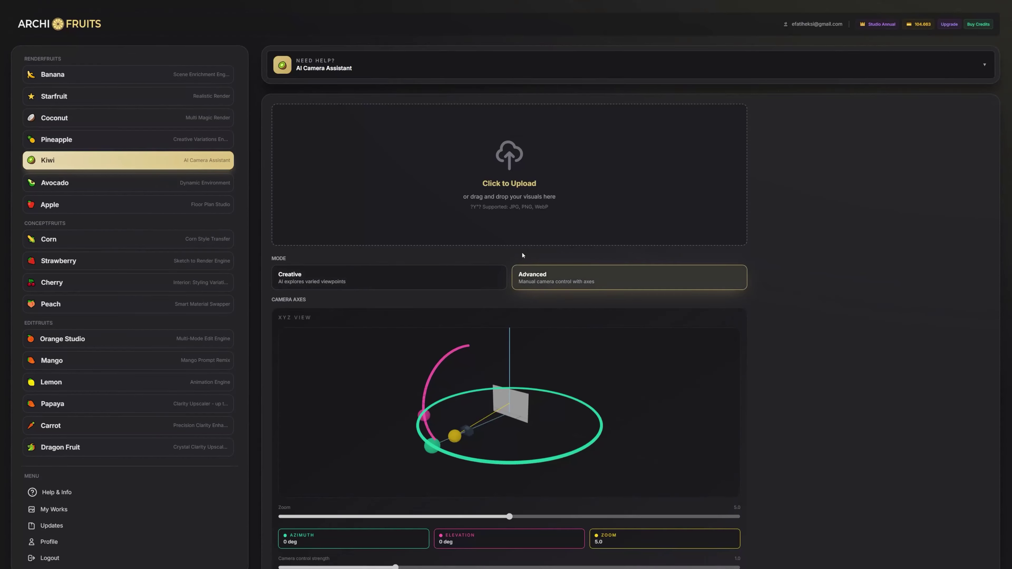
scroll(523, 255, down, 2)
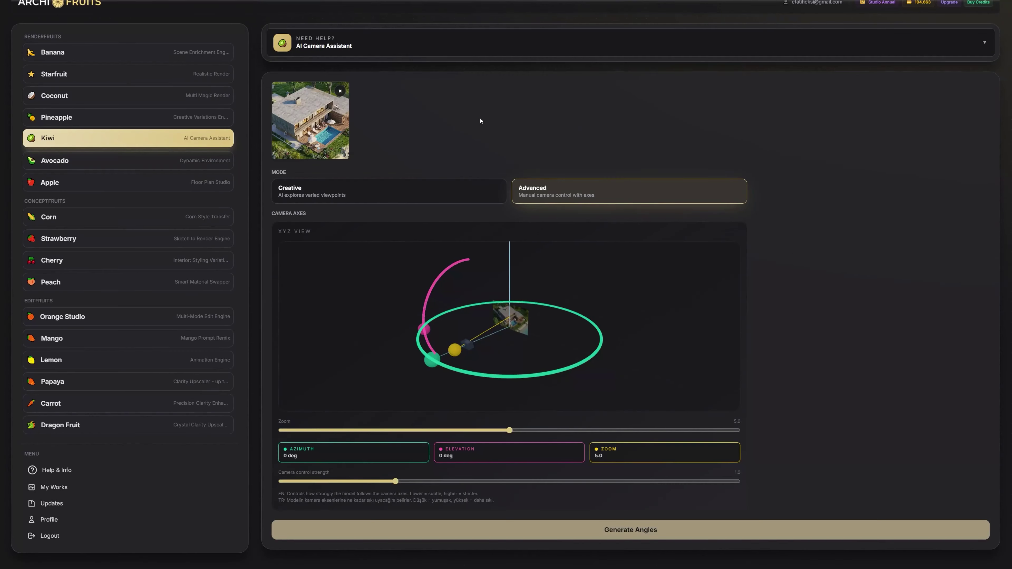
scroll(347, 145, down, 1)
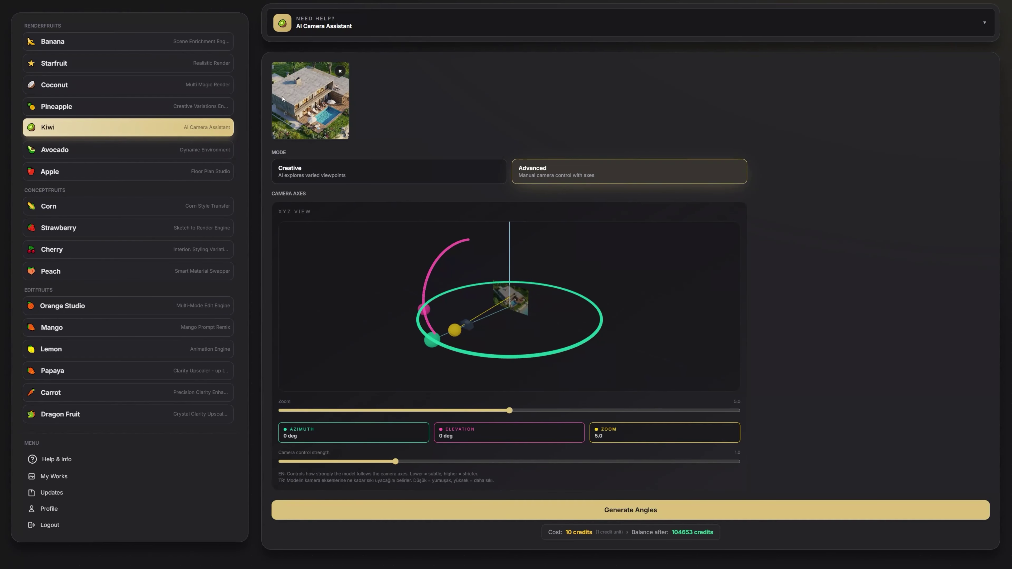
- Rotate the camera around the villa to an azimuth of 49 deg and generate the new angle
drag(430, 344, 586, 340)
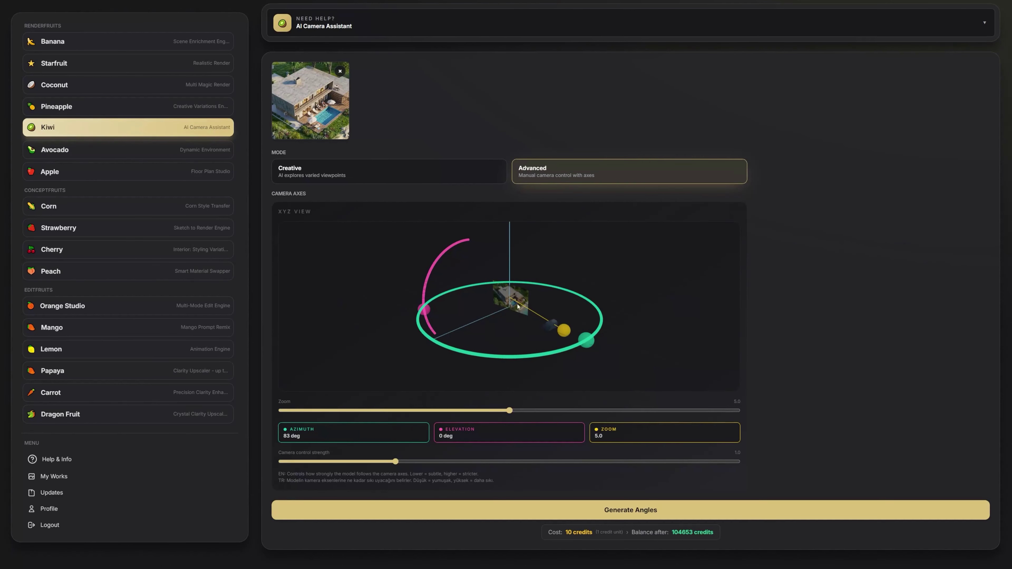
drag(576, 333, 530, 362)
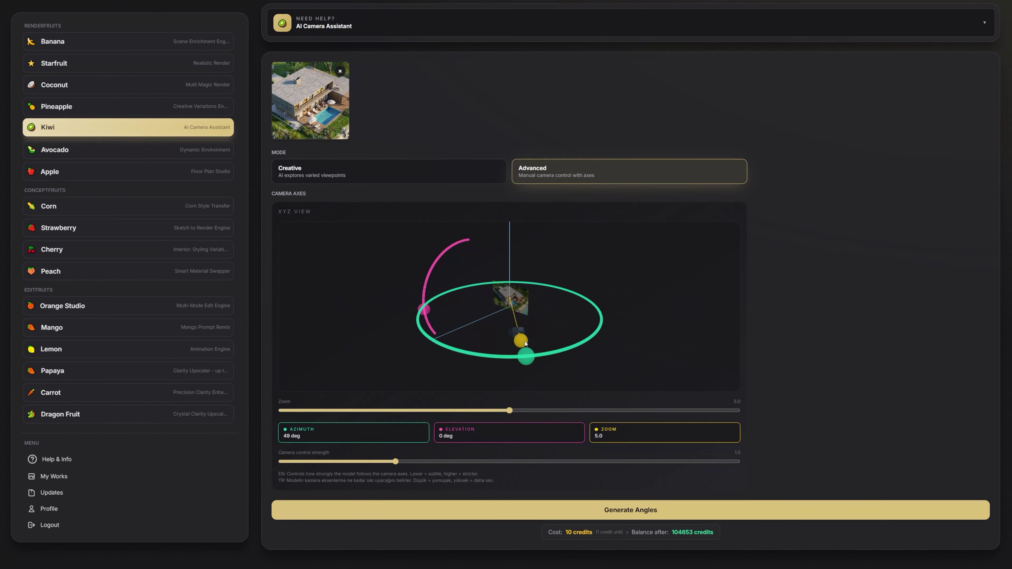
click(608, 512)
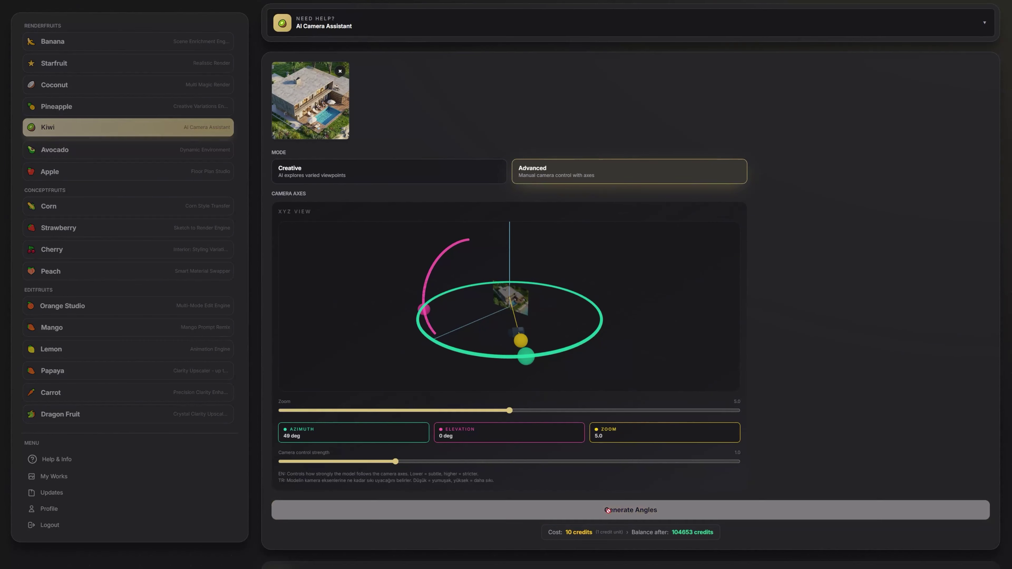
scroll(480, 373, down, 5)
scroll(481, 373, up, 6)
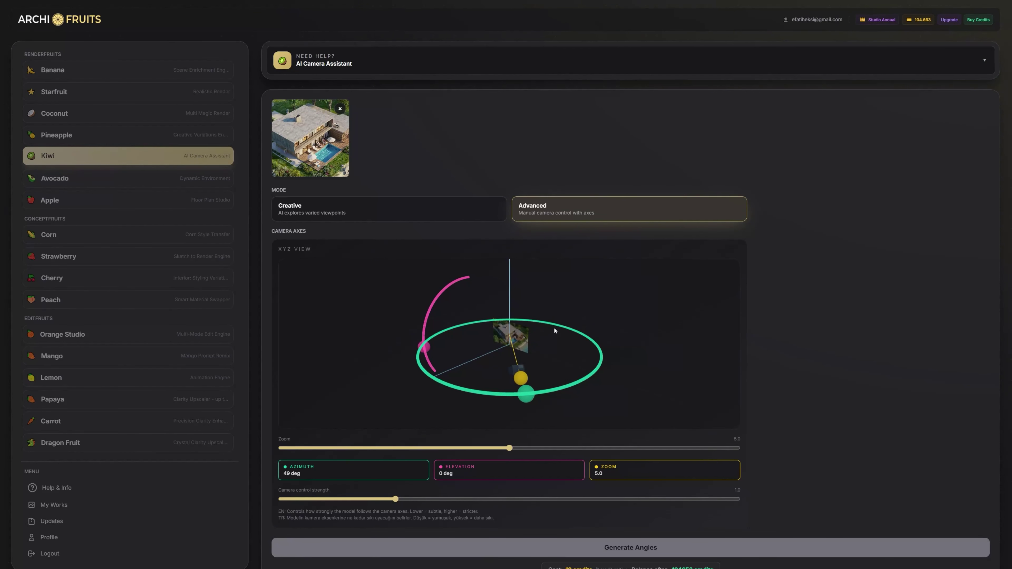
scroll(555, 331, down, 5)
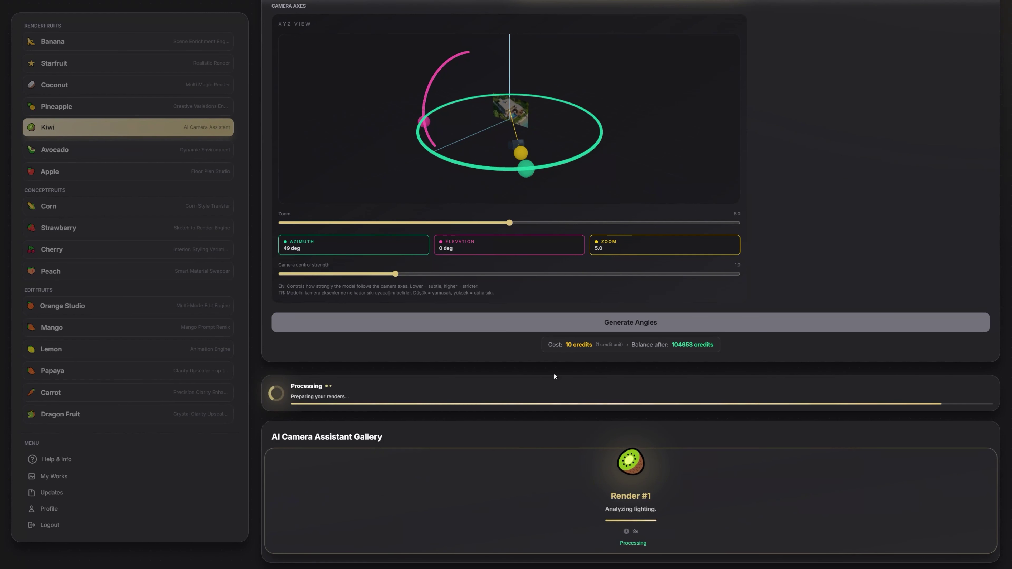
drag(336, 265, 278, 265)
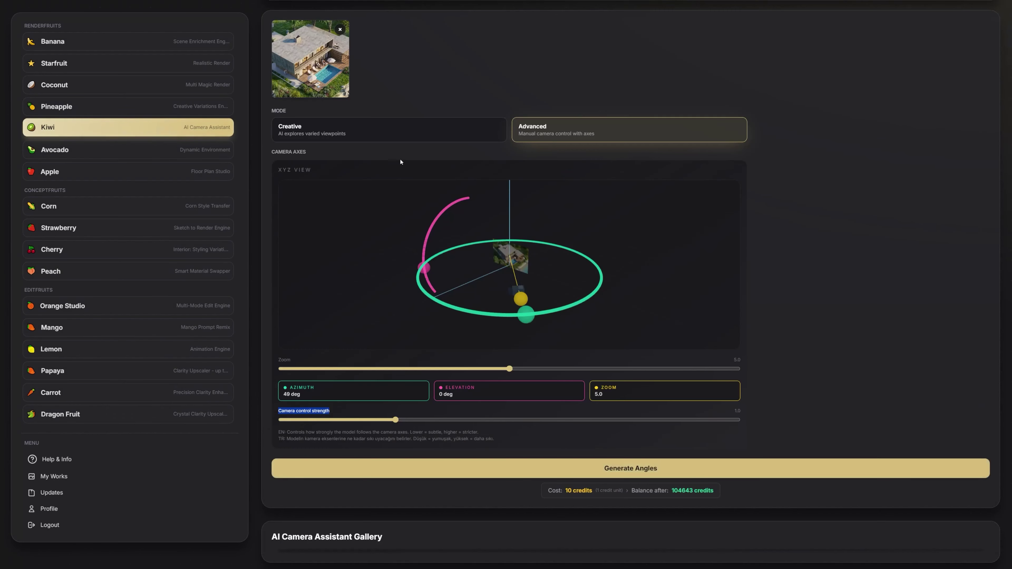
scroll(400, 158, down, 10)
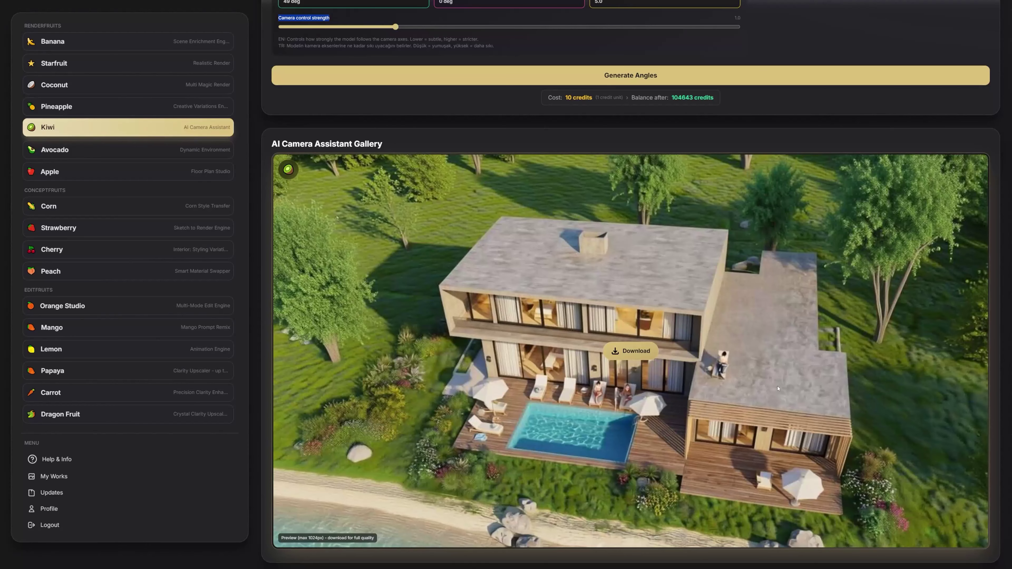
- Set azimuth to 73 deg, elevation to -18 deg and camera control strength to 2.0, and generate the angle
scroll(584, 310, up, 8)
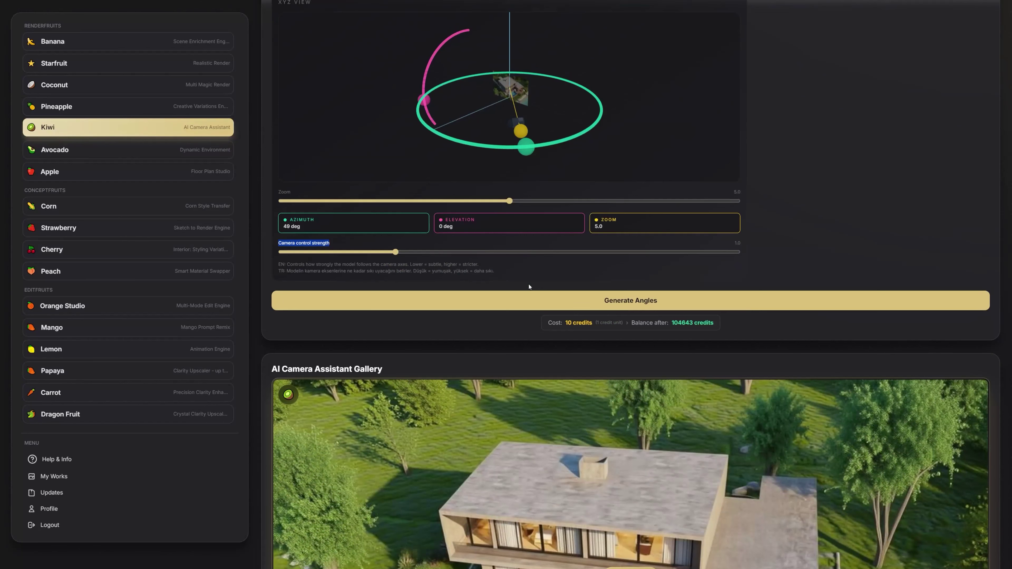
drag(427, 238, 573, 274)
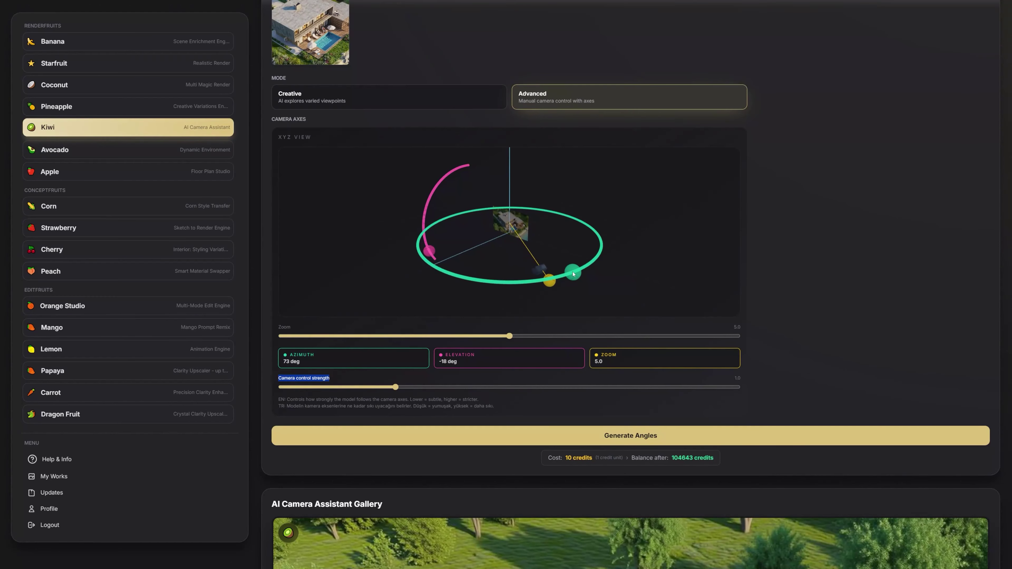
drag(395, 387, 510, 392)
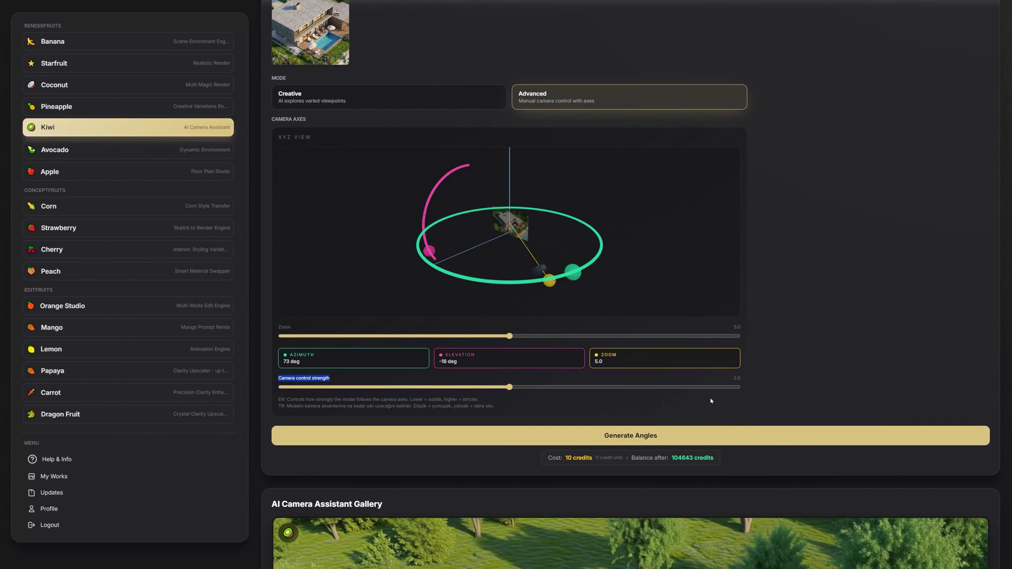
click(891, 436)
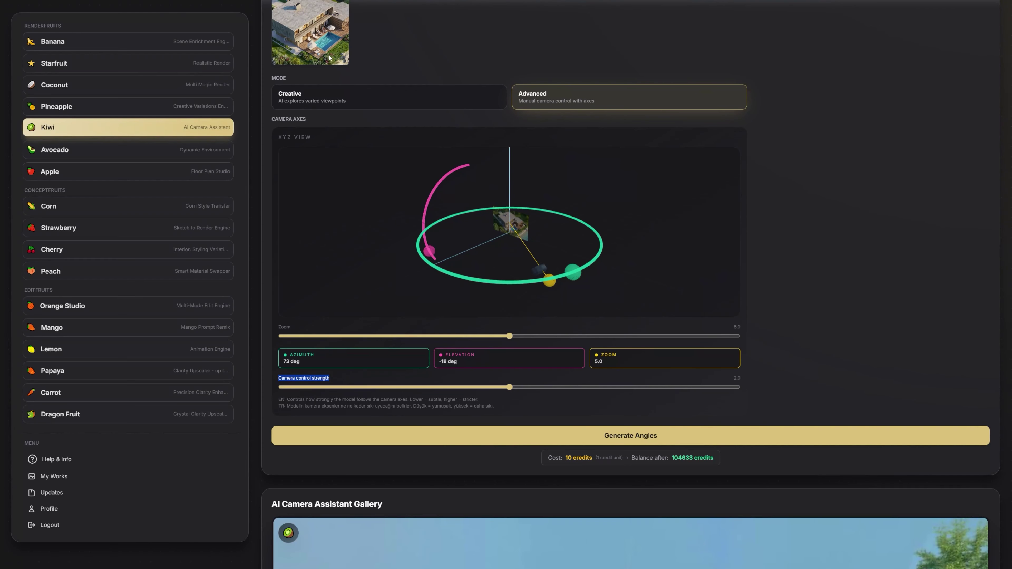
scroll(551, 315, down, 9)
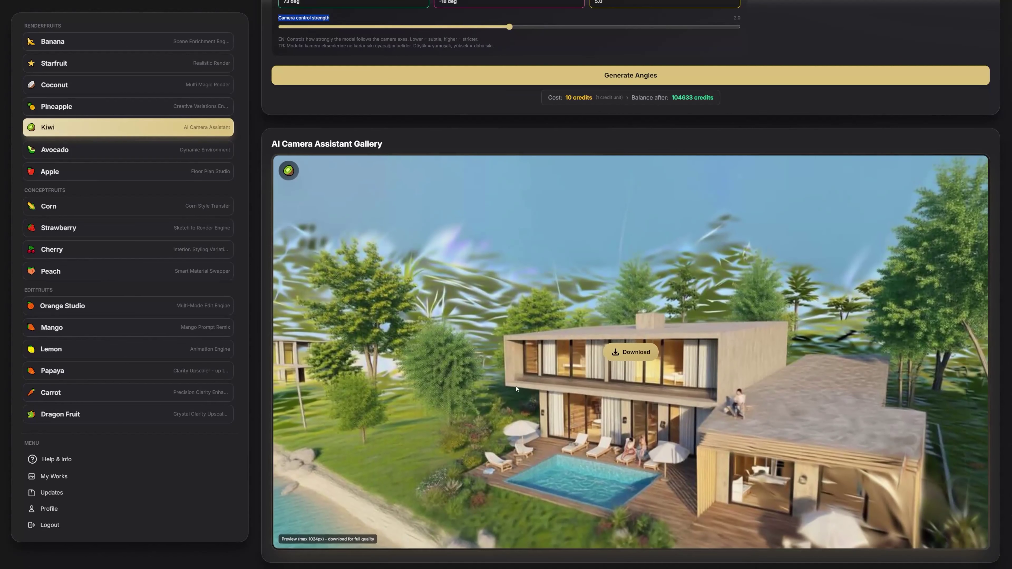
- Lower the camera control strength to 0.9
scroll(504, 117, up, 2)
click(501, 117)
drag(498, 120, 385, 122)
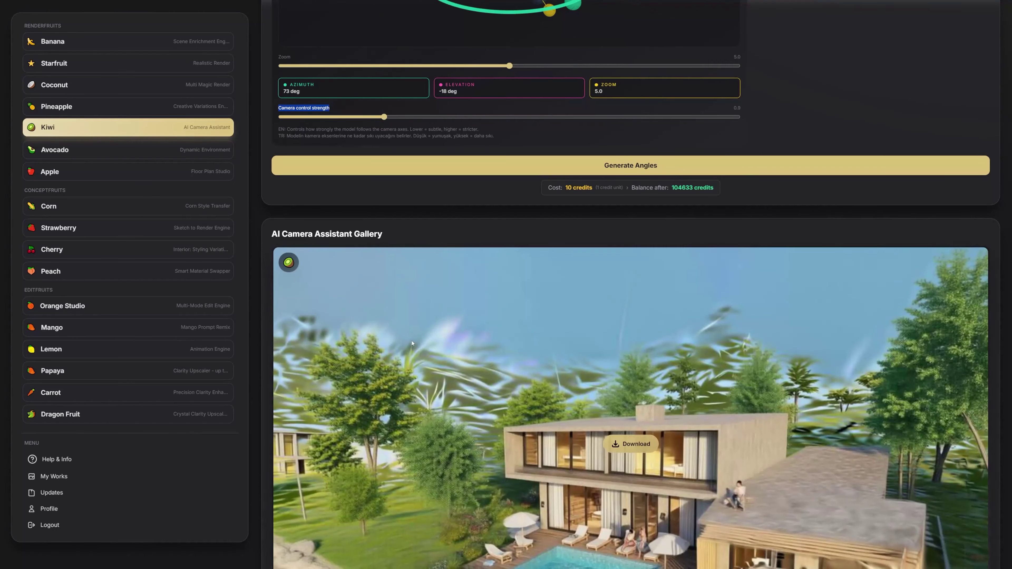
scroll(557, 340, down, 1)
scroll(557, 340, up, 5)
scroll(557, 340, down, 5)
scroll(557, 340, down, 1)
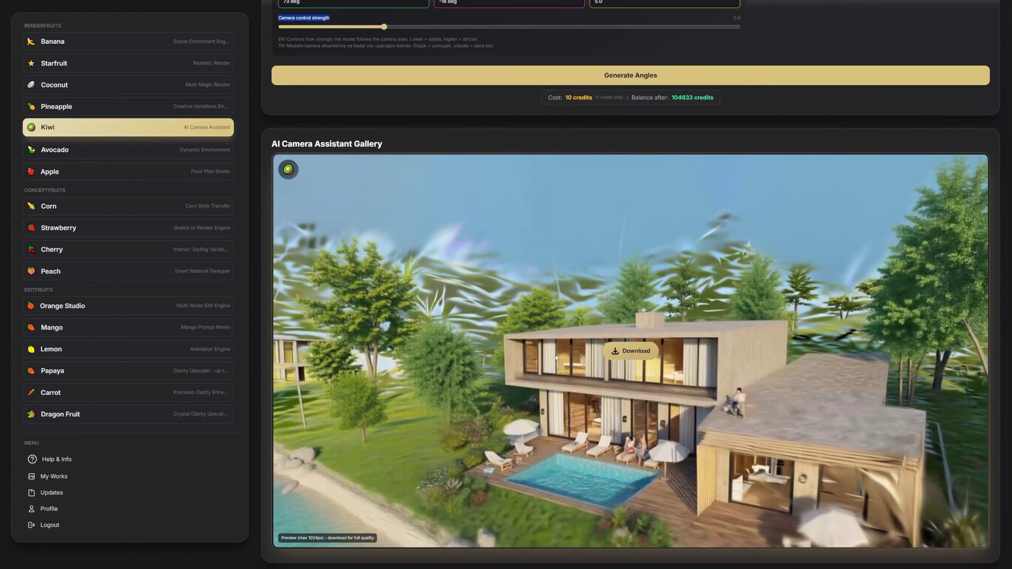
- Download the generated low-angle villa render and load it into the Banana Scene Enrichment Engine
click(631, 360)
scroll(430, 282, up, 10)
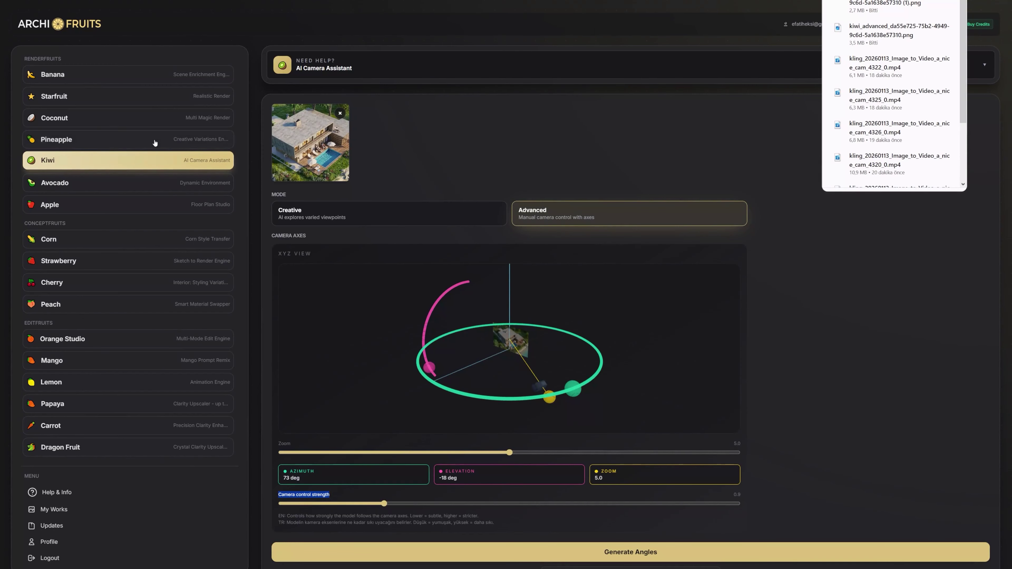
click(84, 74)
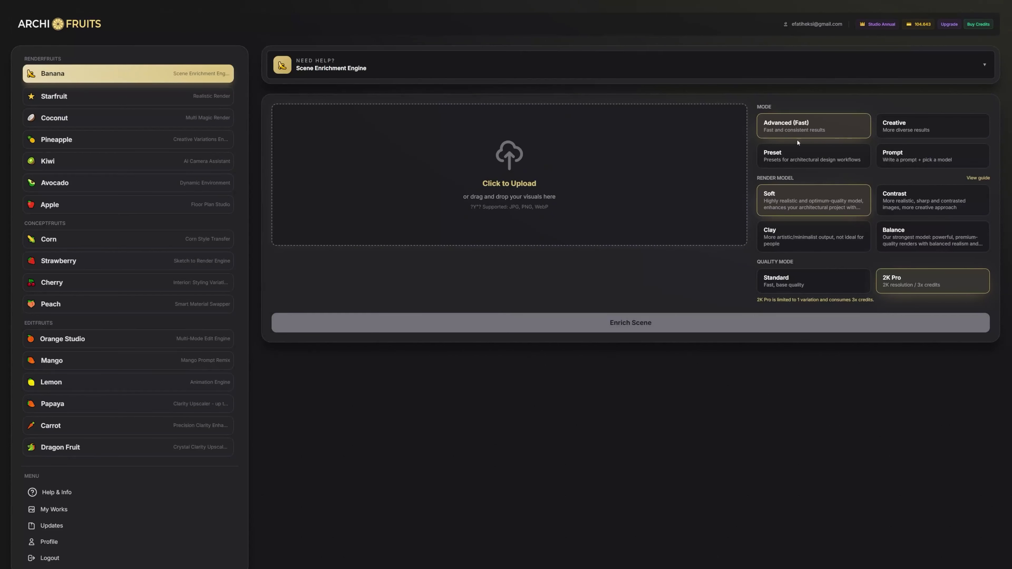
drag(895, 13, 710, 172)
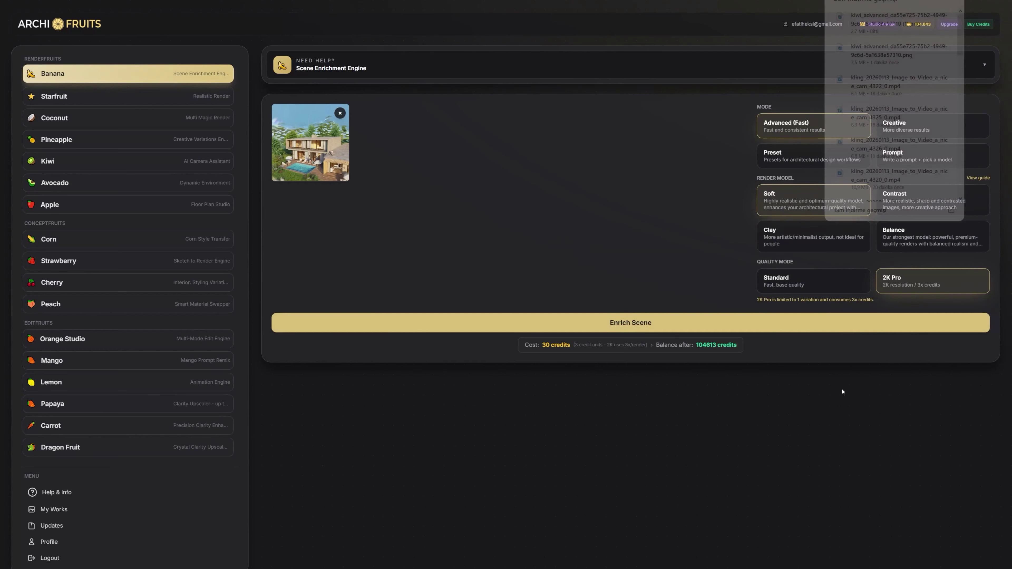
- Enrich the villa scene in Advanced (Fast) mode with the Soft model at 2K Pro quality
click(831, 318)
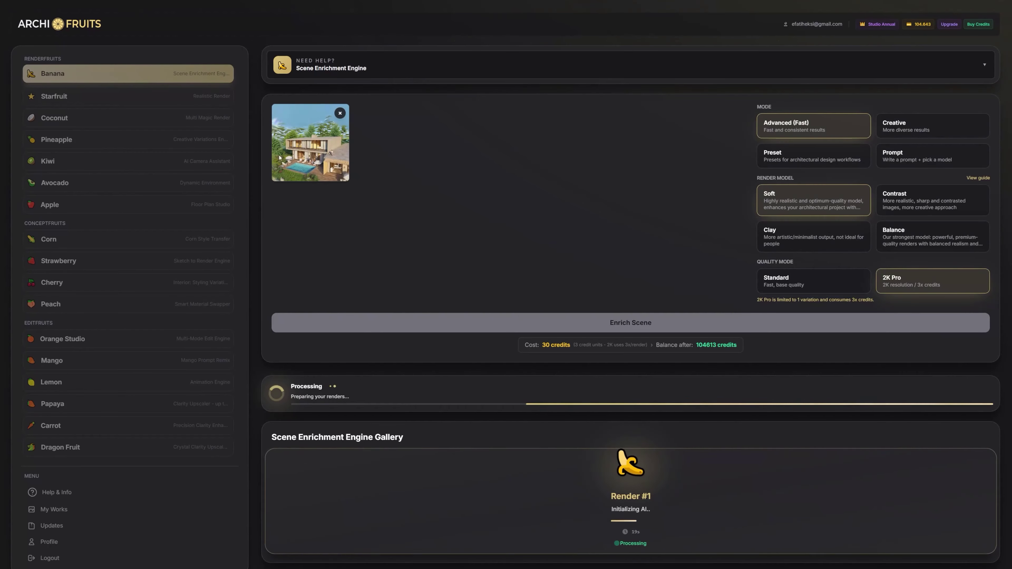
scroll(440, 231, down, 1)
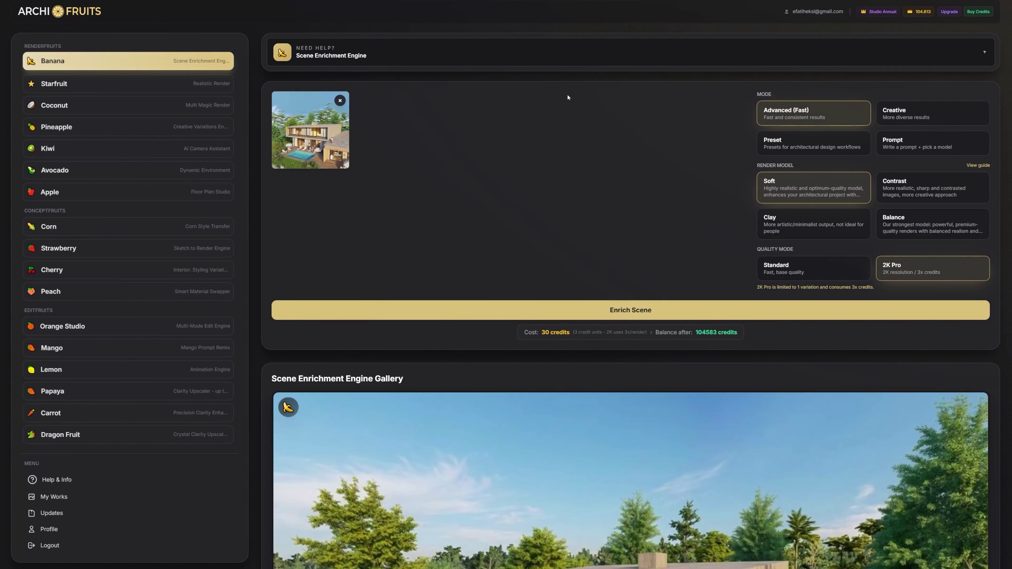
scroll(574, 274, down, 5)
scroll(638, 360, down, 1)
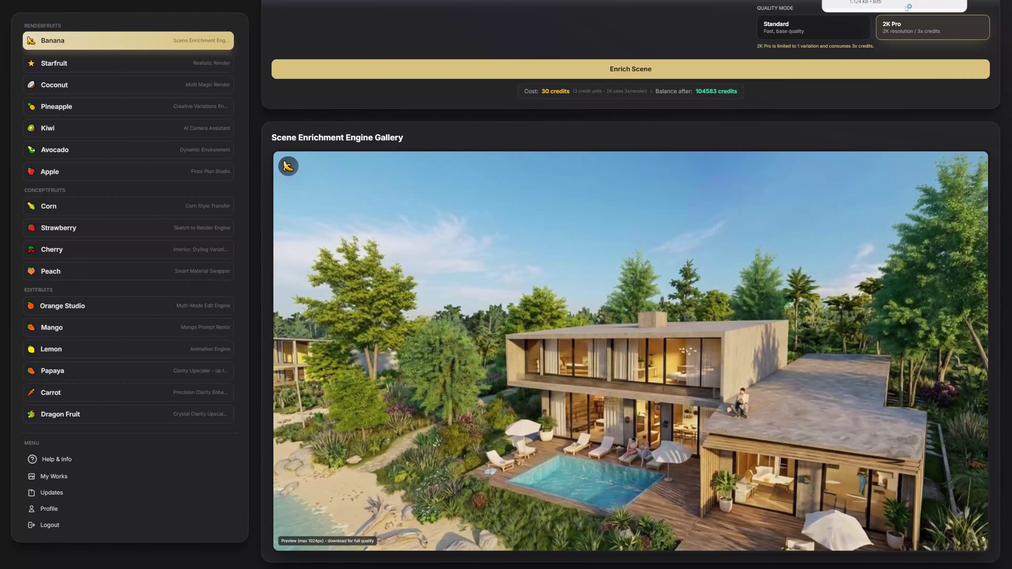
- View the downloaded enriched render in the image viewer and return to the ArchiFruits page
click(908, 8)
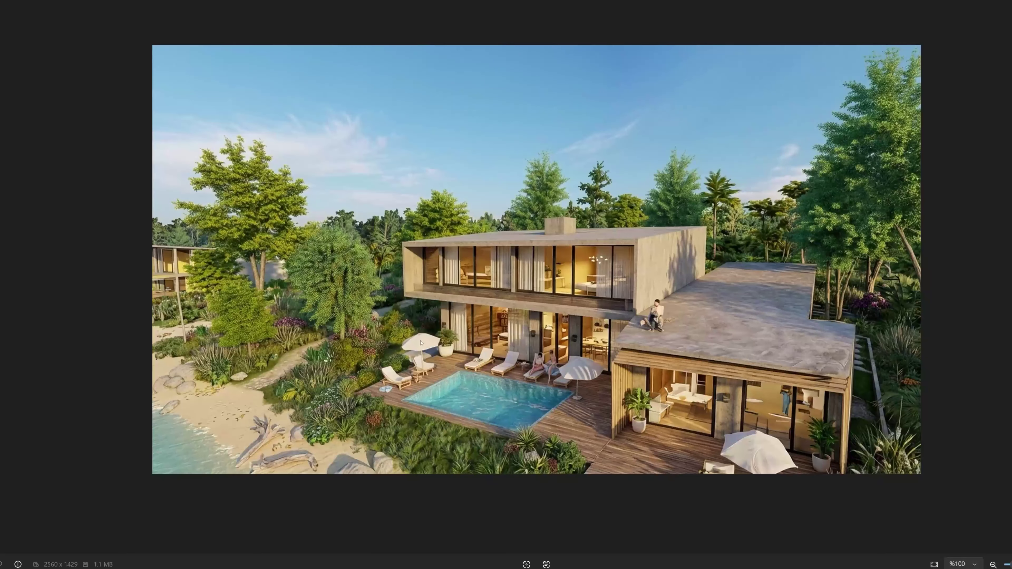
key(alt+F4)
scroll(558, 170, up, 6)
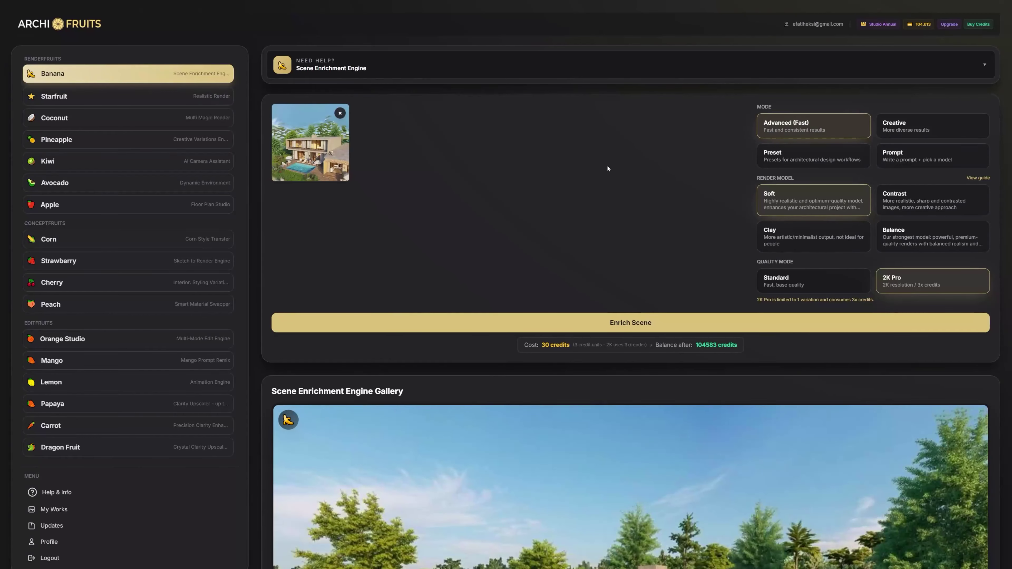
click(179, 161)
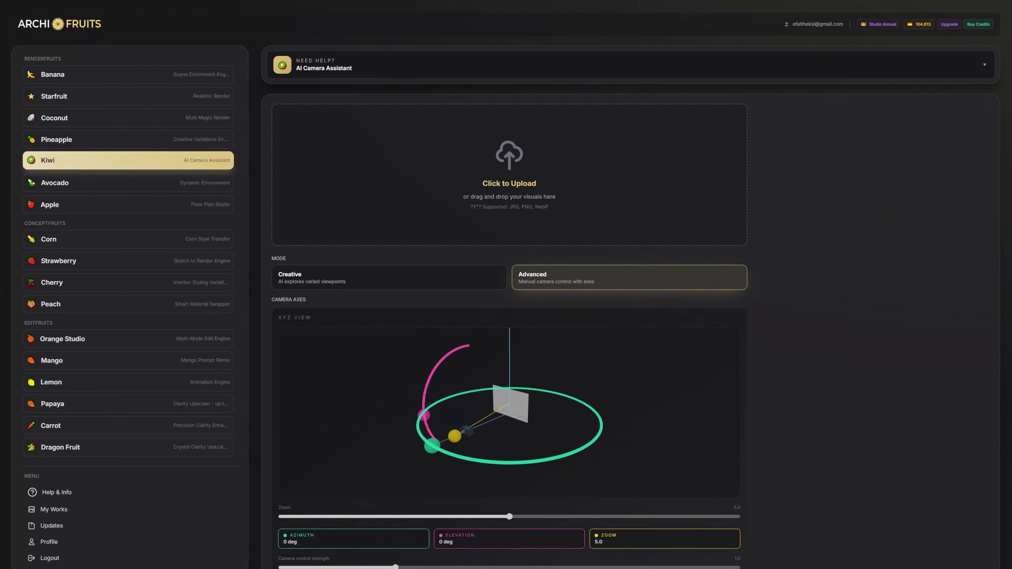
click(959, 1)
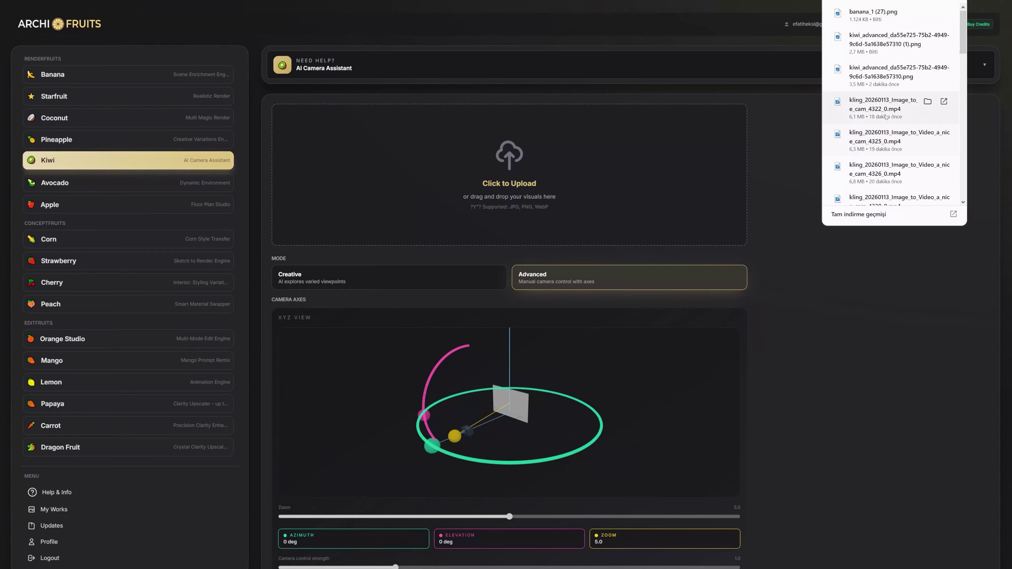
click(899, 72)
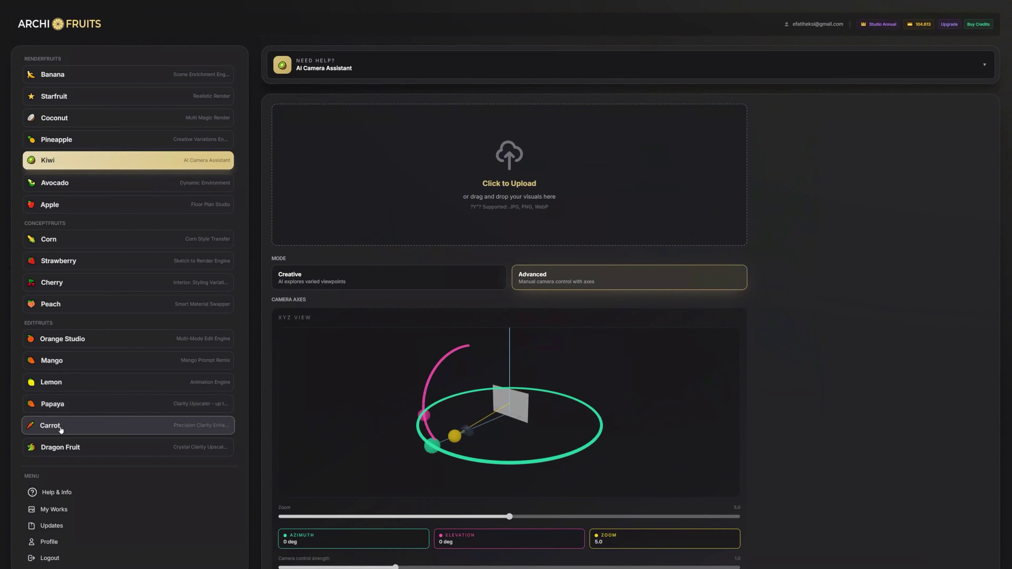
- Load the earlier downloaded Kiwi aerial render into the Papaya Clarity Upscaler and start upscaling it at 2K
click(52, 403)
click(959, 1)
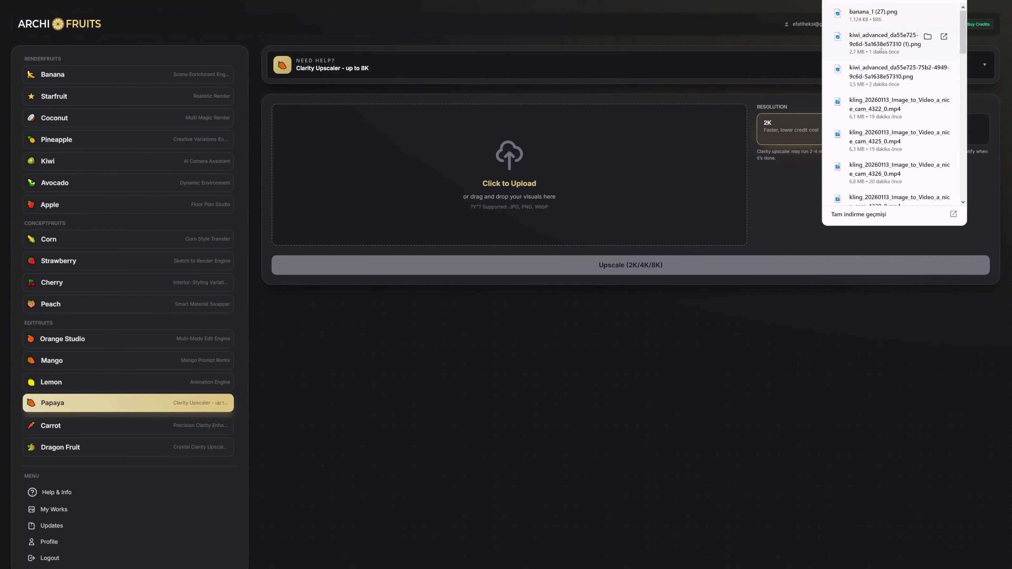
drag(899, 71, 549, 193)
click(335, 139)
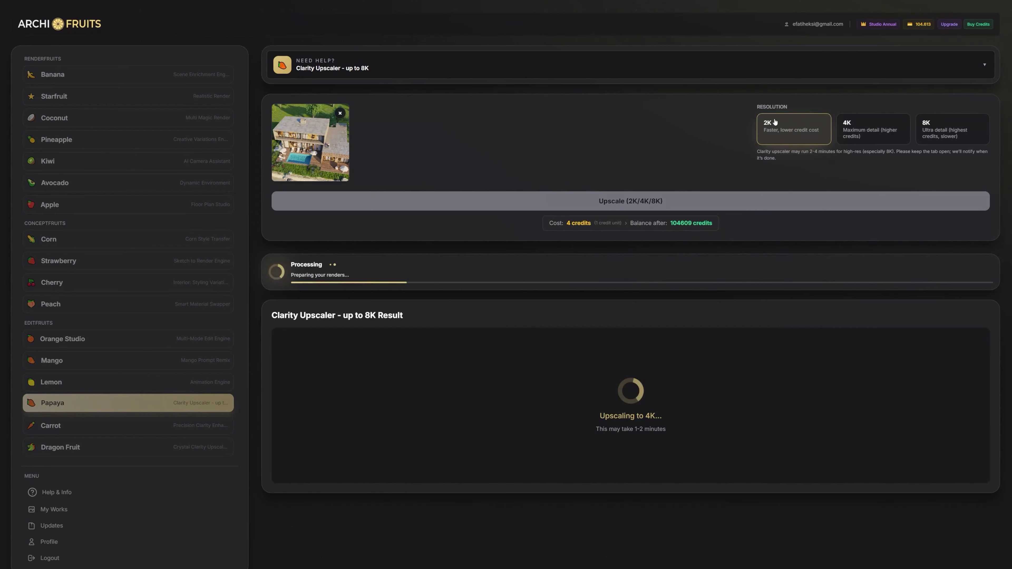
- Open the downloaded Kiwi aerial render in the image viewer and examine its detail up close
click(956, 1)
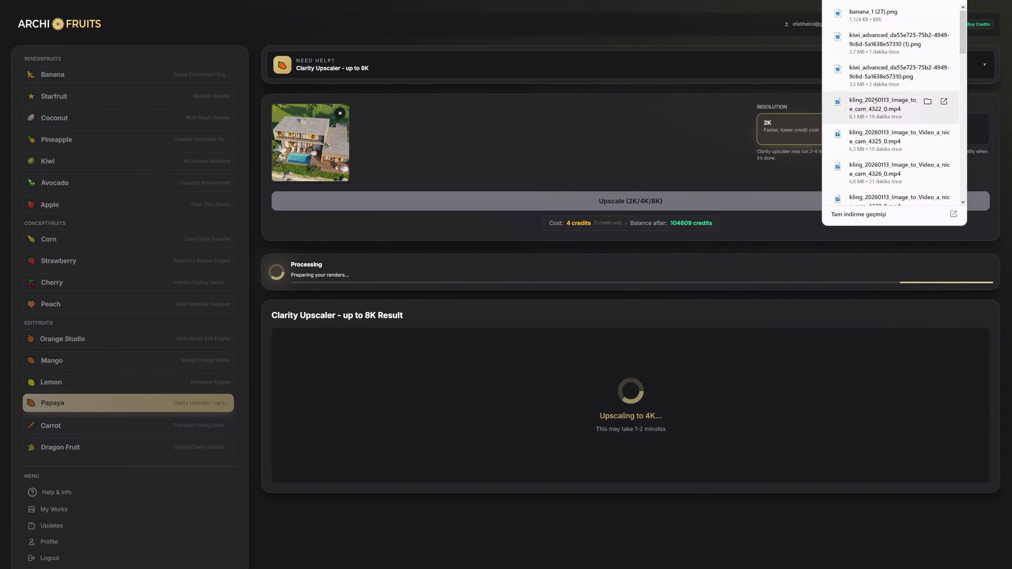
click(881, 75)
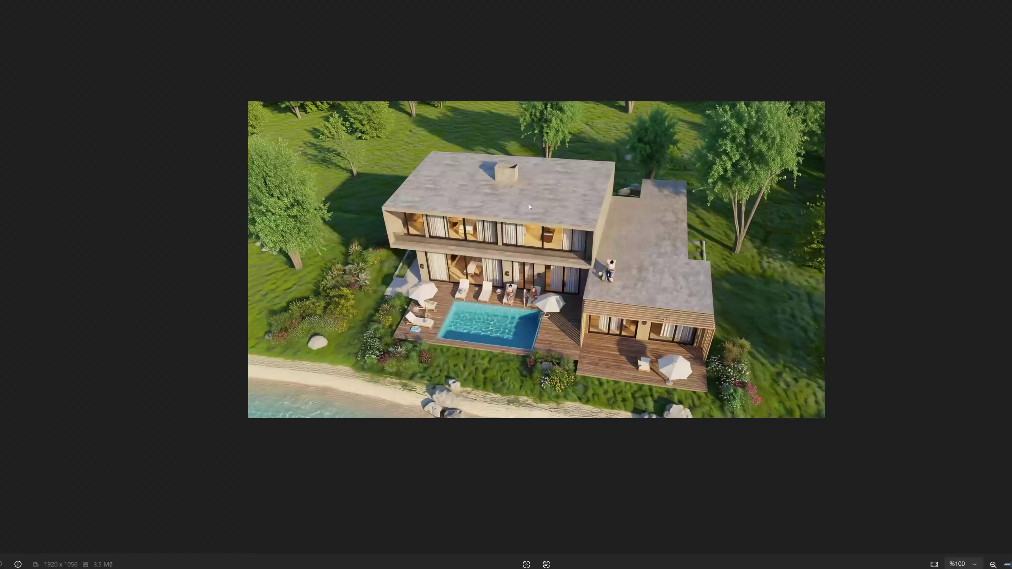
scroll(469, 255, up, 5)
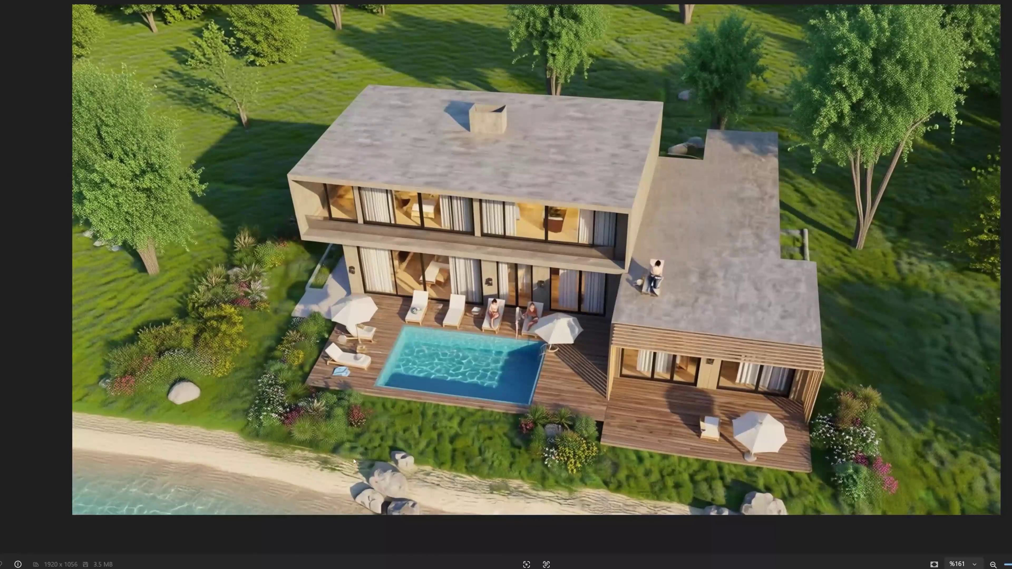
- Inspect the shrubs and rock beside the villa in the aerial render at 800% magnification
scroll(151, 422, up, 10)
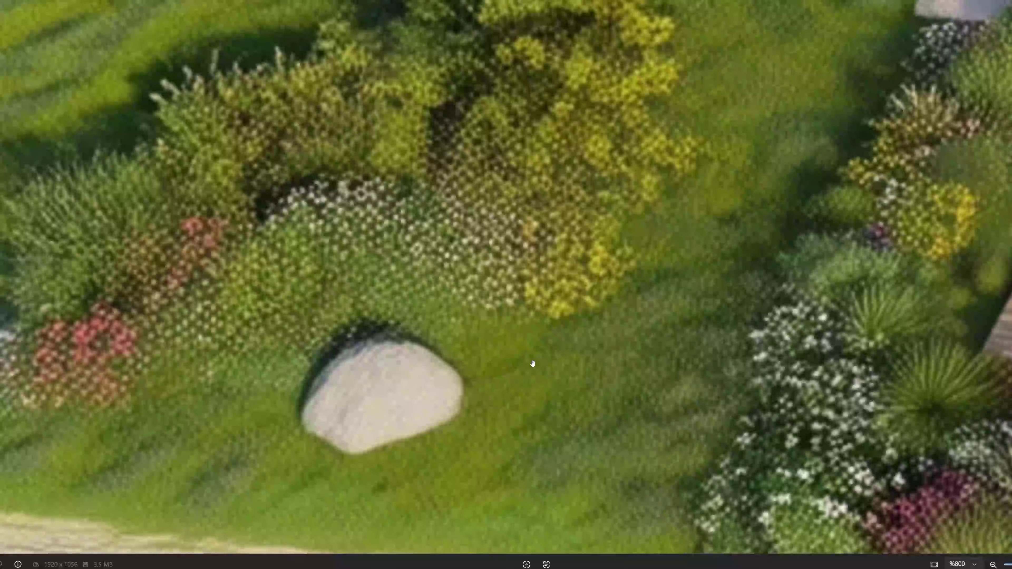
scroll(533, 364, down, 10)
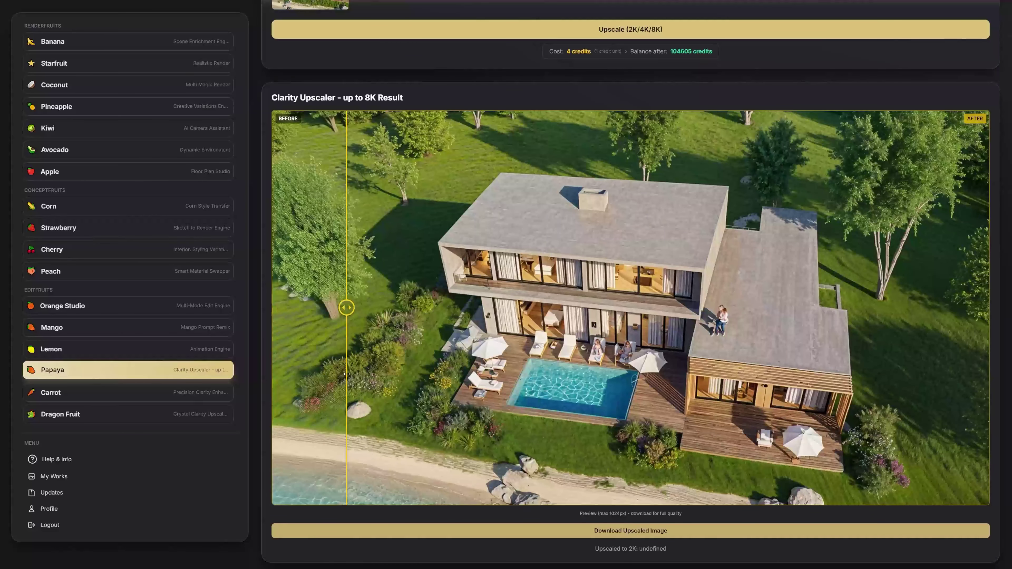
- Switch to the Kiwi AI Camera Assistant and load the interior kitchen and dining room render
scroll(346, 374, up, 5)
click(79, 167)
scroll(438, 390, up, 3)
scroll(438, 390, down, 3)
scroll(438, 390, up, 3)
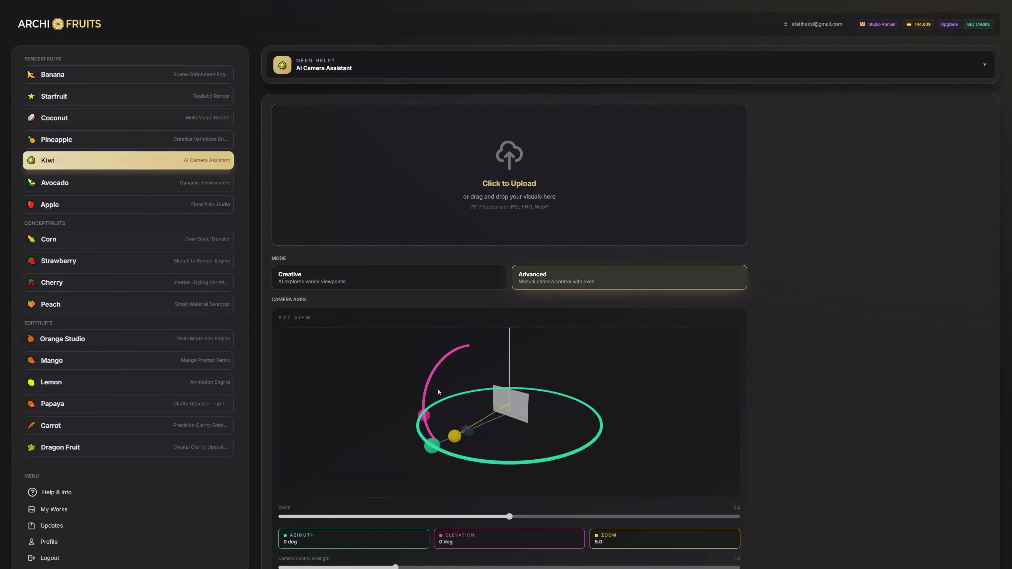
scroll(439, 392, down, 1)
scroll(439, 392, up, 1)
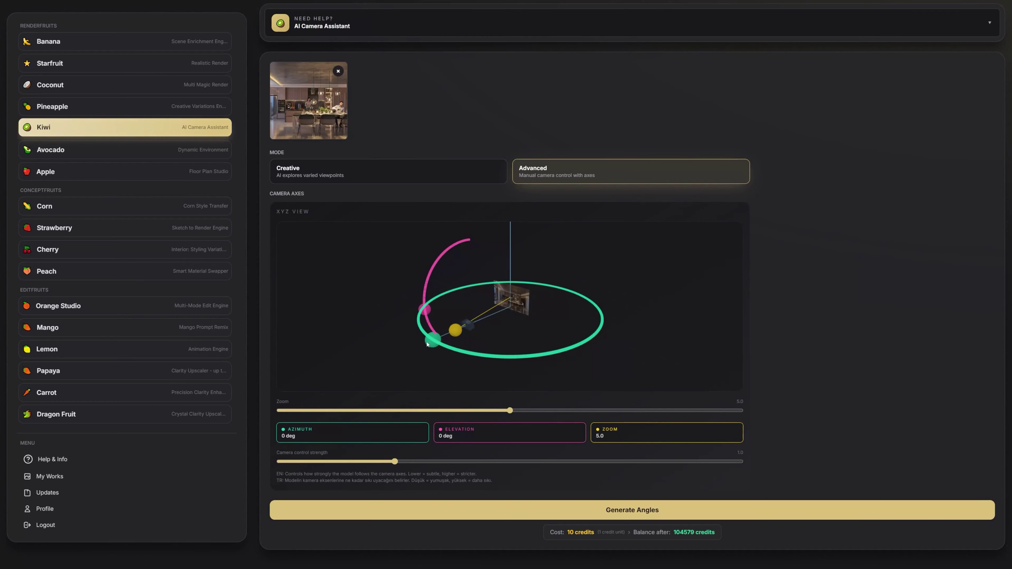
- Set the camera to azimuth 24 deg, elevation 4 deg and zoom 3.8, and generate the new interior angle
drag(429, 344, 480, 348)
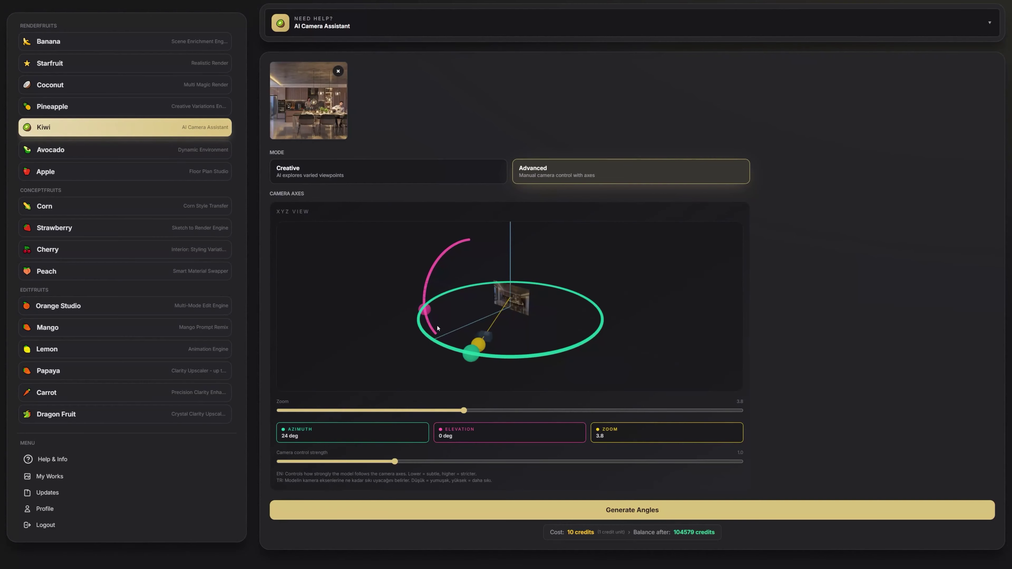
drag(428, 308, 424, 306)
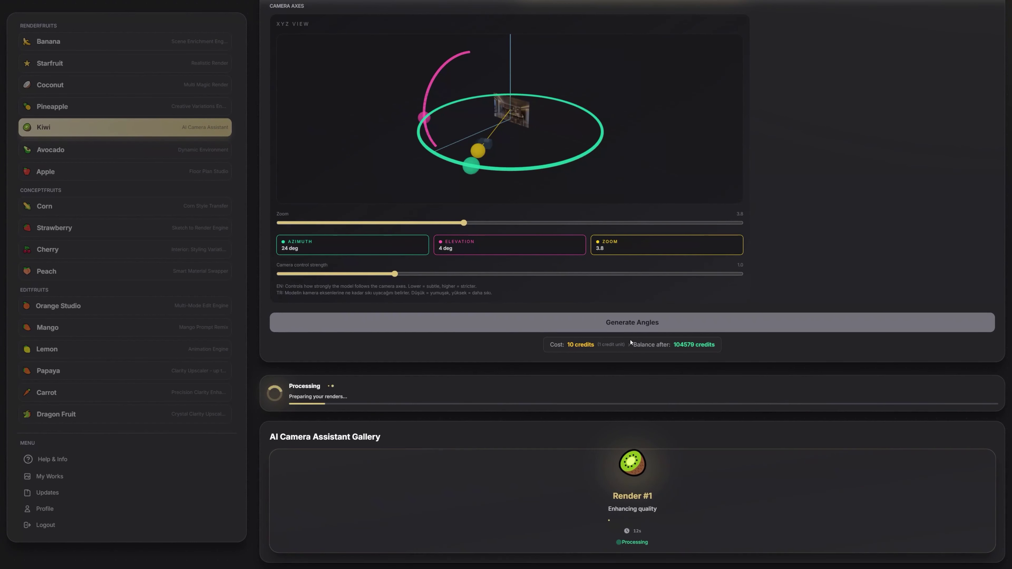
scroll(630, 342, up, 5)
scroll(631, 342, down, 5)
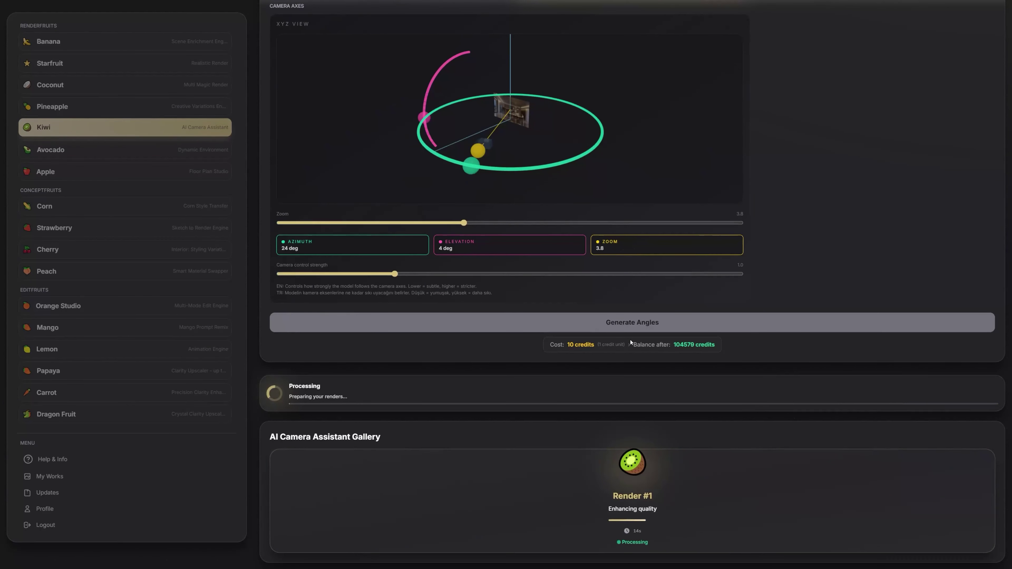
scroll(561, 421, down, 5)
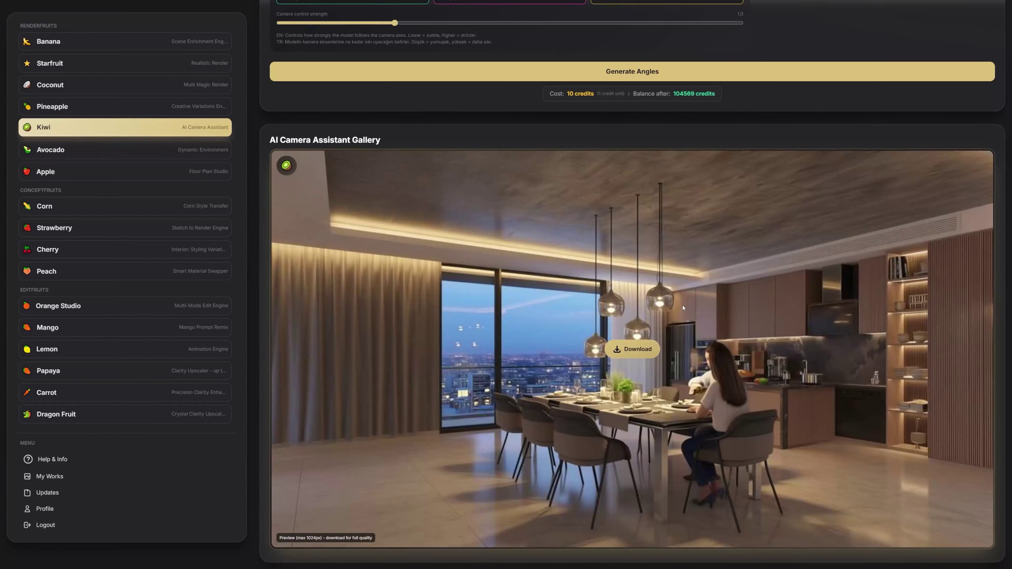
- Download the generated kitchen and dining room render, view it in the image viewer and return to the ArchiFruits page
click(631, 350)
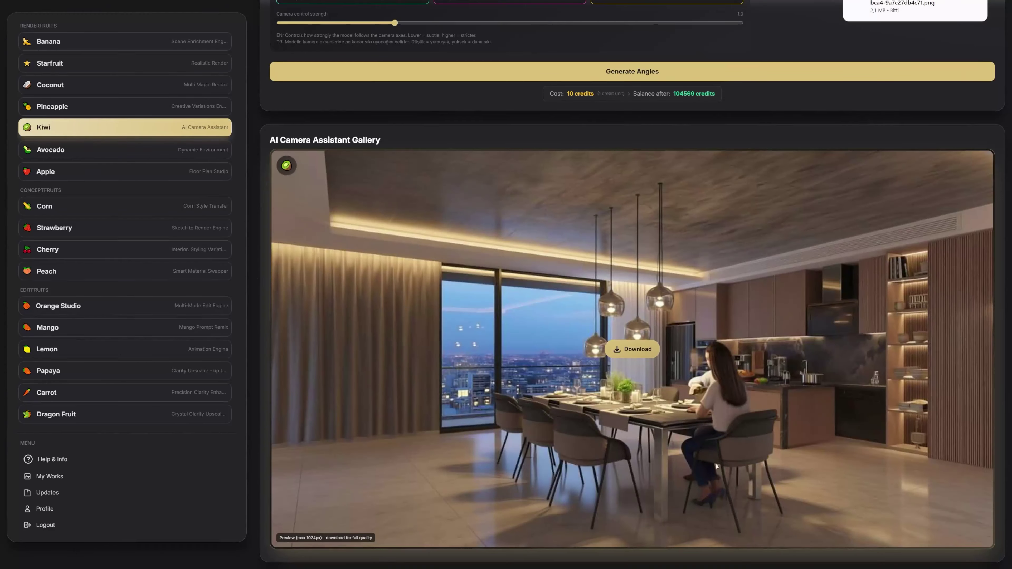
scroll(717, 467, up, 1)
click(870, 13)
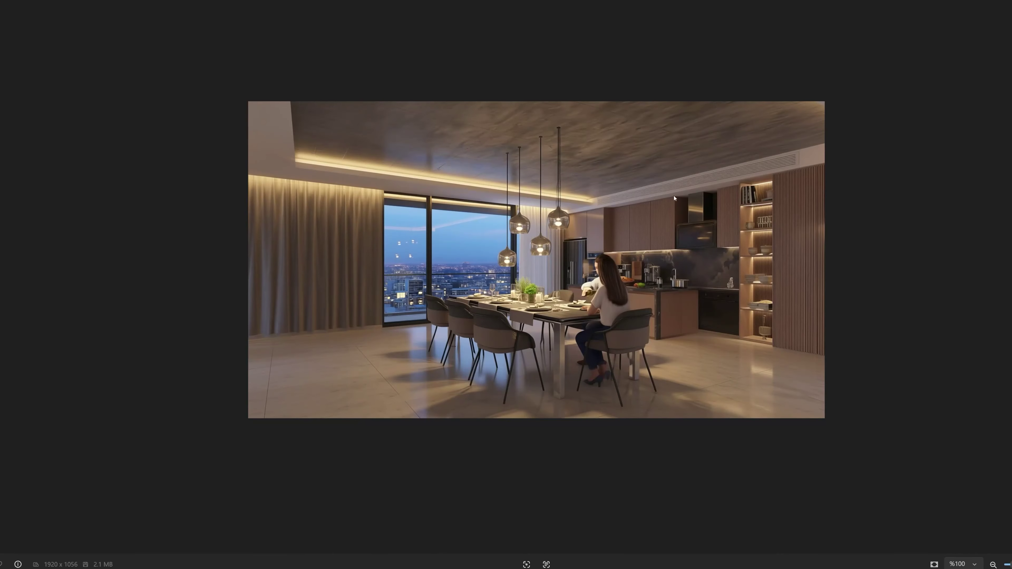
click(1011, 1)
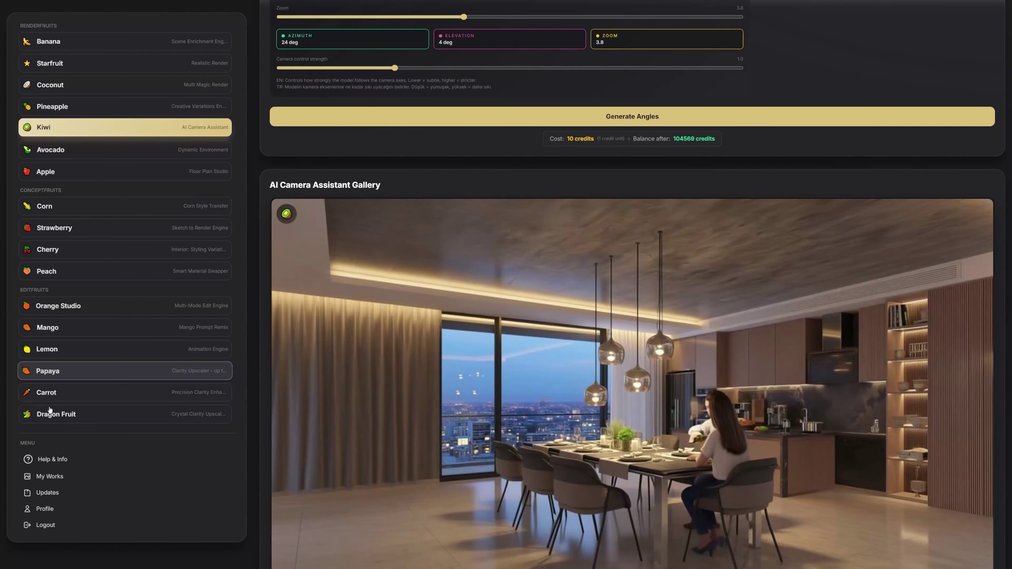
- Remove the kitchen and dining room source image from the Kiwi tool
scroll(378, 114, up, 10)
click(339, 114)
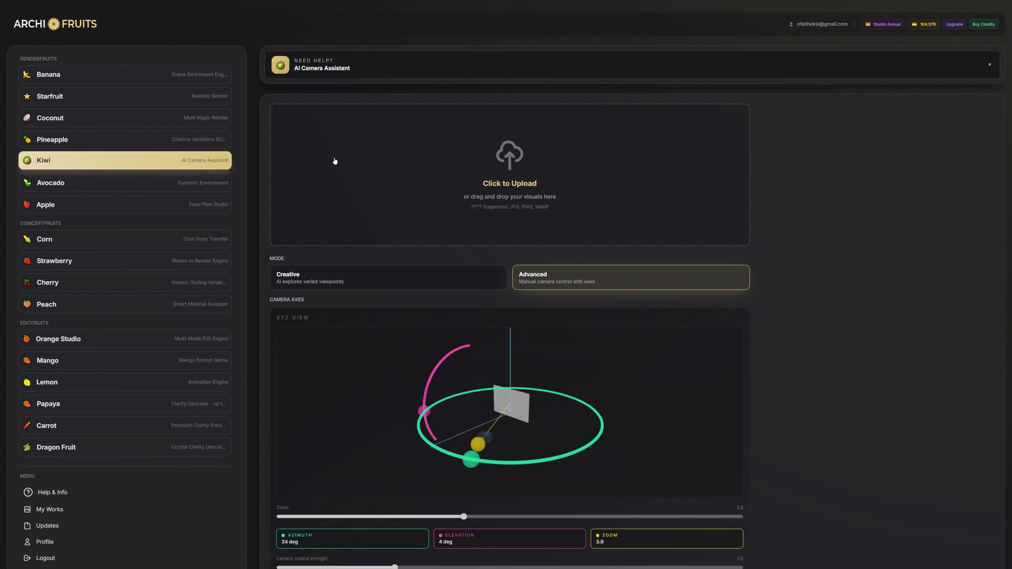